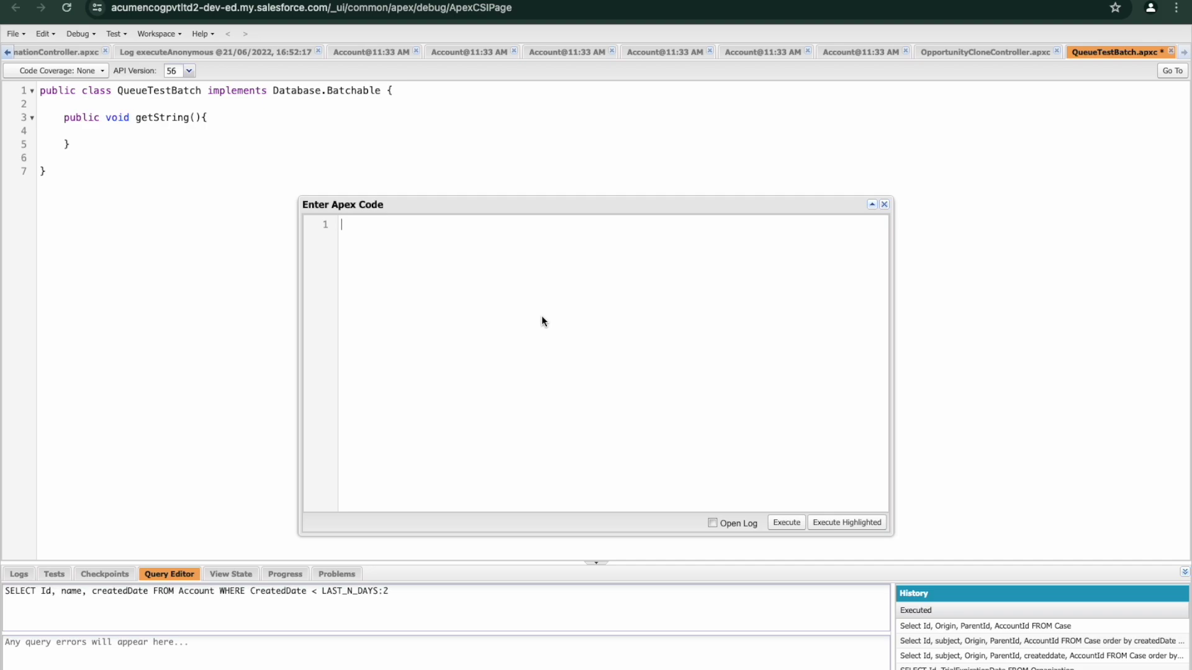
type("Http http = new Http();")
key("Return")
type("HttpRequest request = new Http")
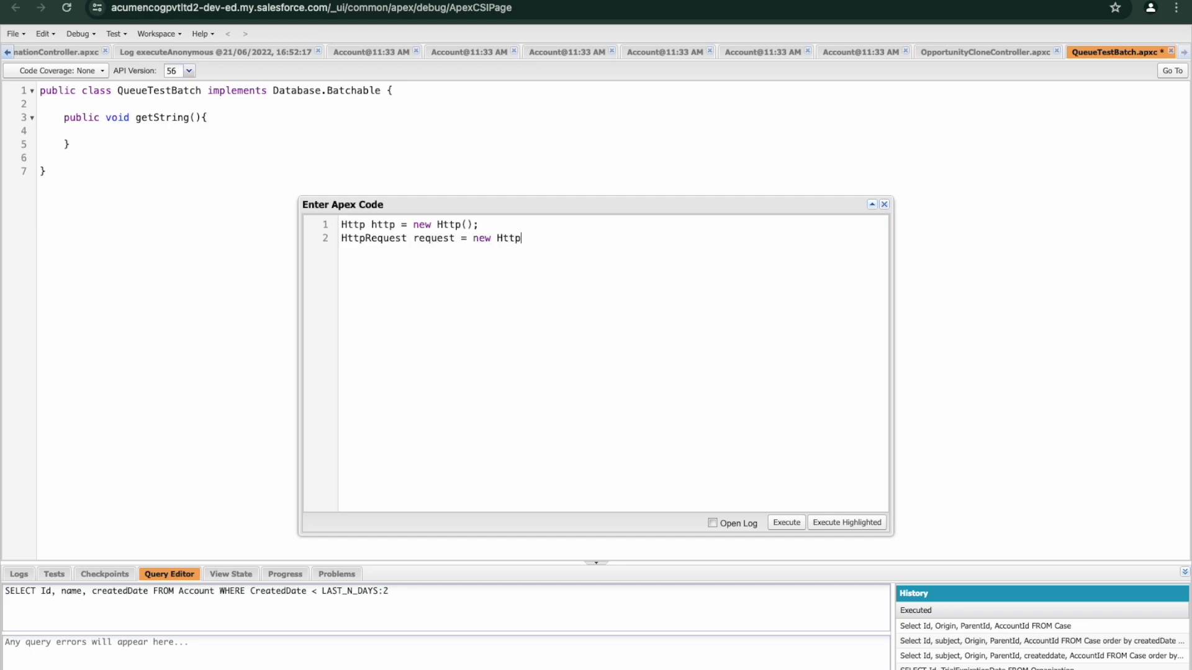
type("Request(); ")
type("request.setEndpoint('")
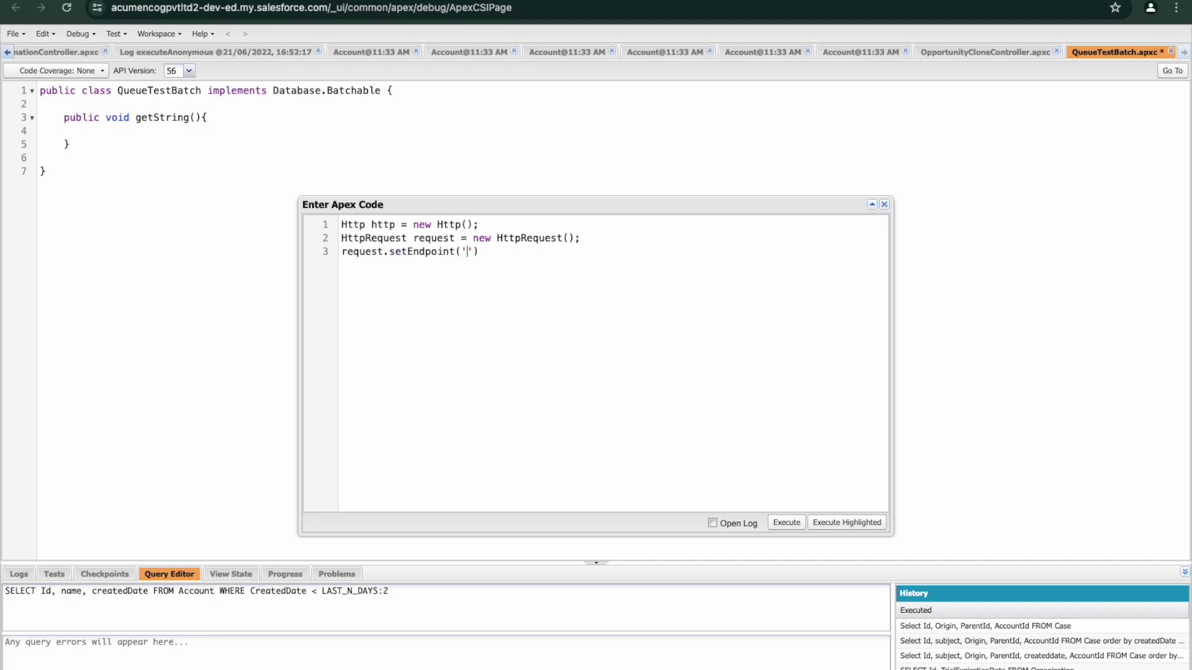
type("http")
type("s://a")
type("pi.ipify.org")
key("End")
type(";")
key("Return")
type("request.setMethod('GET');")
key("Return")
type("HttpResponse response = http:send(request);")
- Add the send, response body and System.debug lines, then select all the code
key("Return")
type("St")
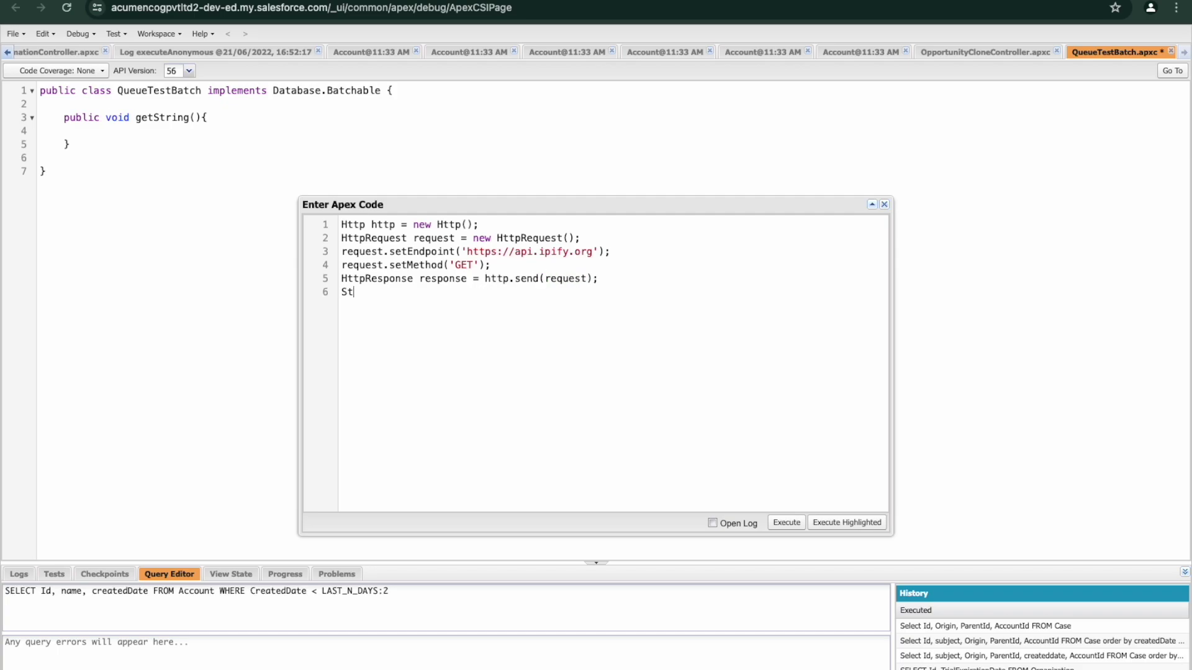
type("ring responseBody = response.getBody();")
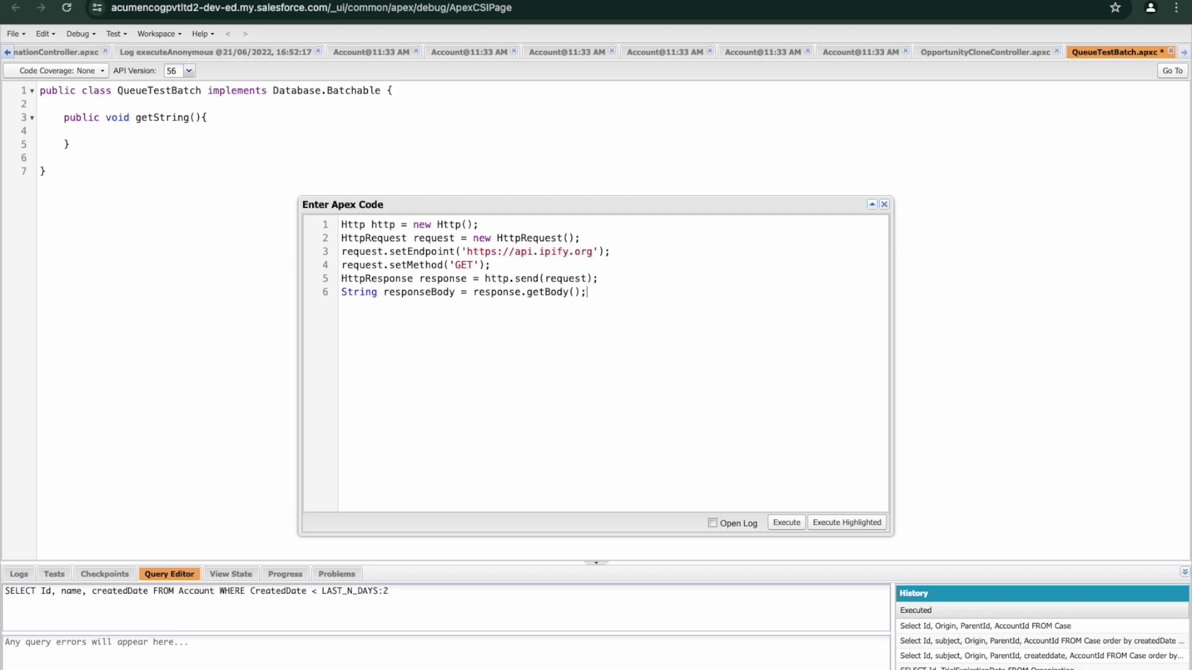
key("Return")
type("System.debug(responseBody);")
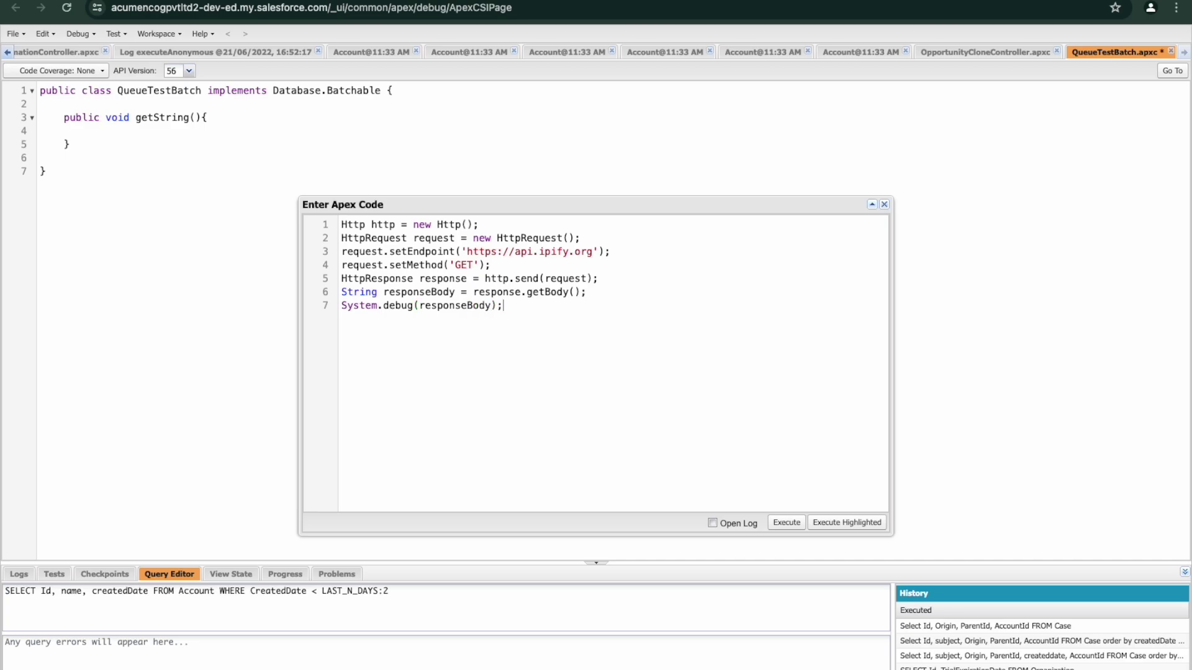
key("Return")
key("ctrl+a")
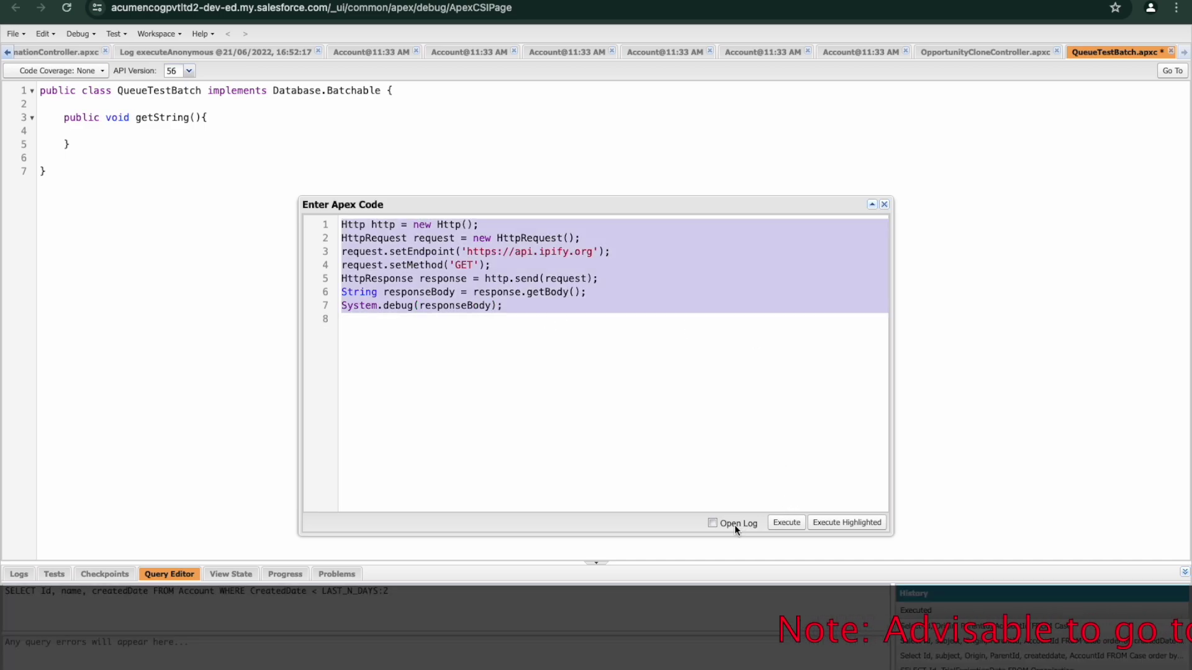
- Run the highlighted callout with Open Log ticked and dismiss the Unauthorized endpoint error
left_click(714, 523)
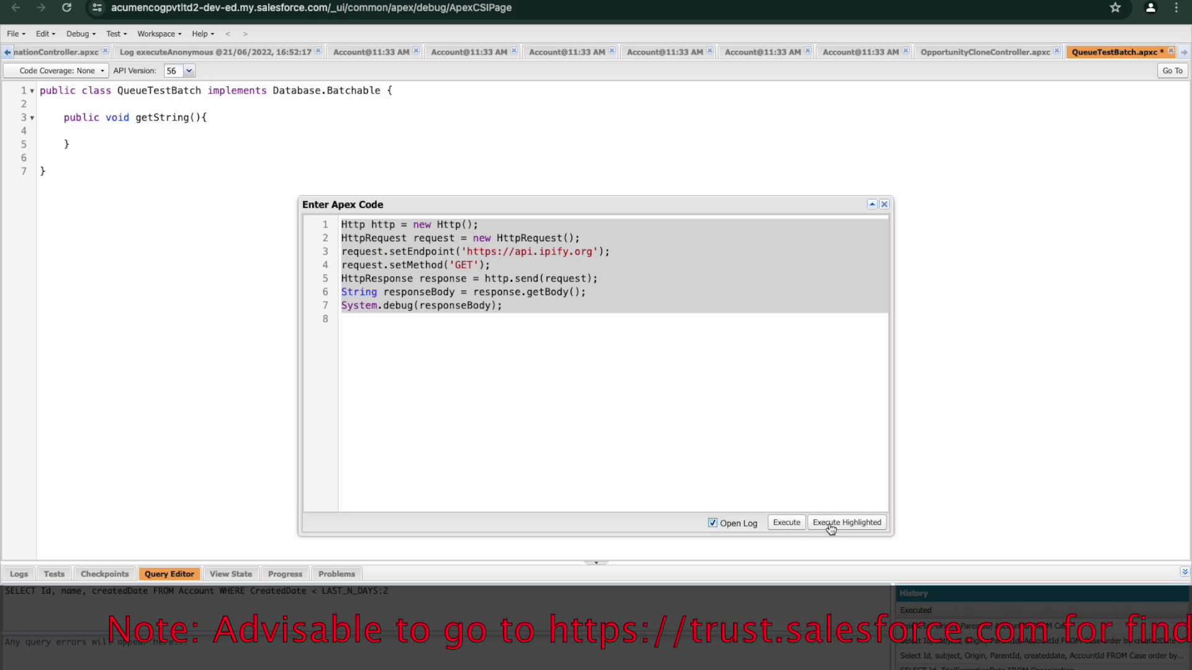
left_click(788, 523)
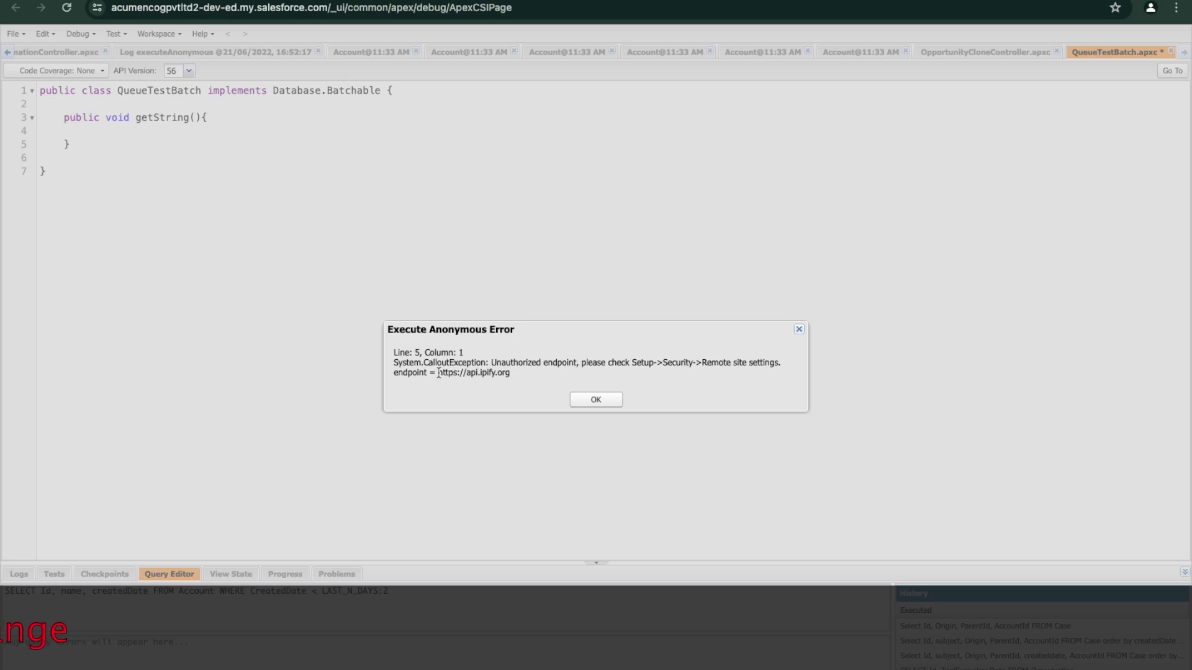
left_click_drag(439, 372, 511, 373)
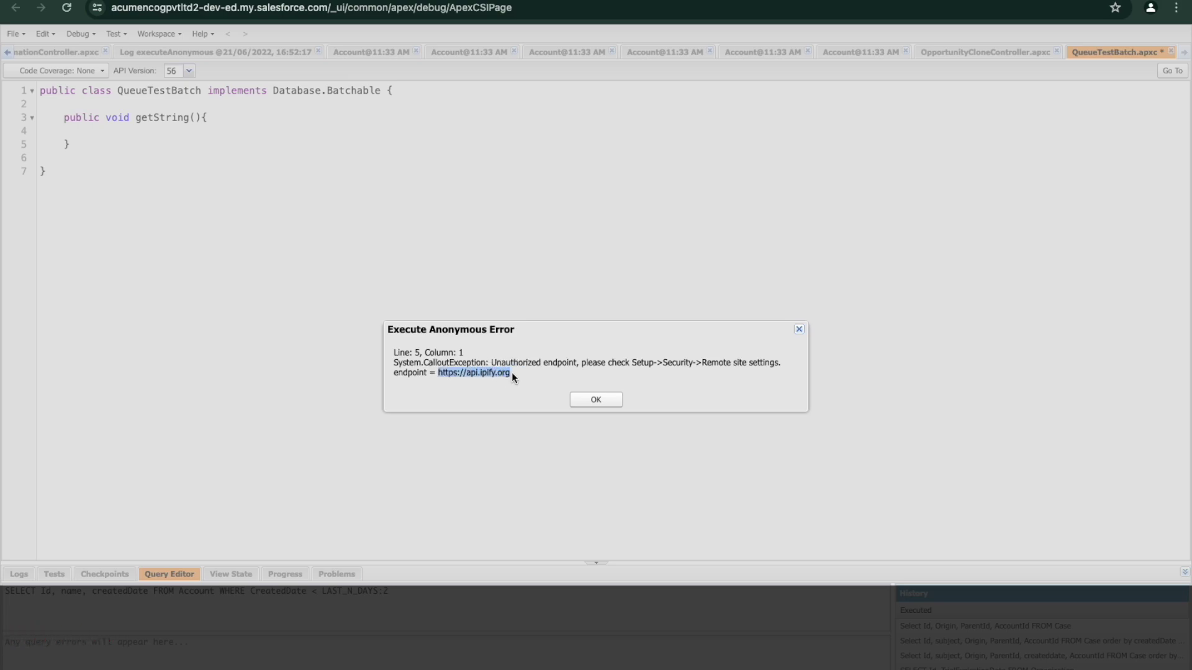
left_click(596, 401)
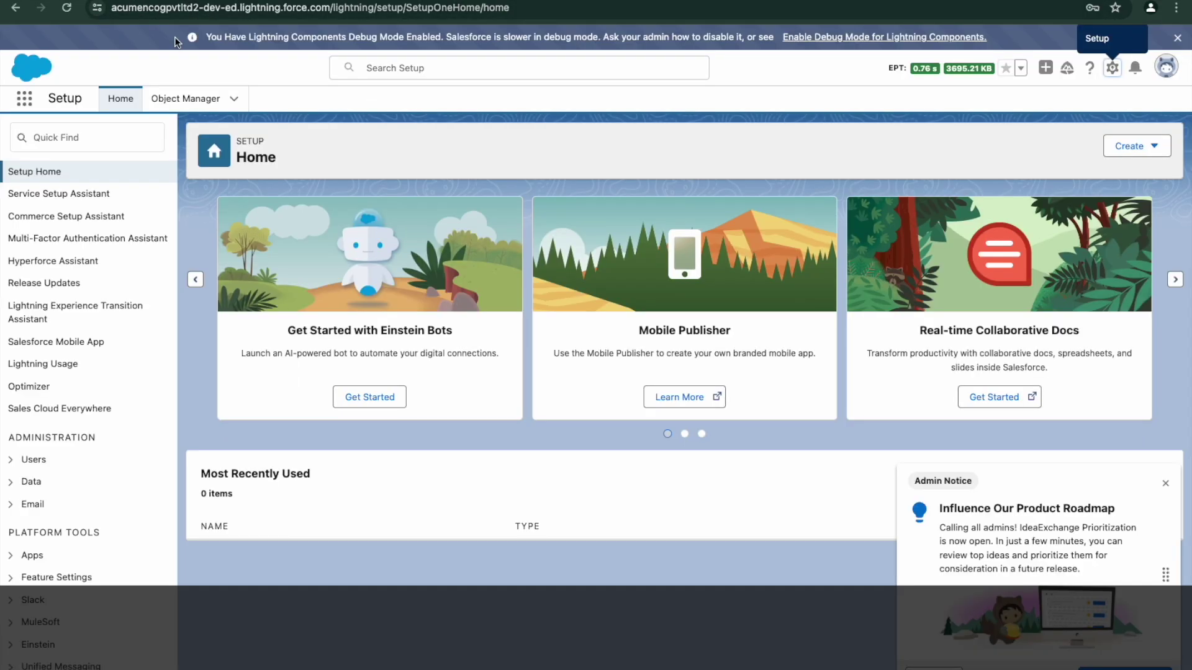
- Find Remote Site Settings via Quick Find 'remote site' and start a new remote site
left_click(73, 136)
type("remote")
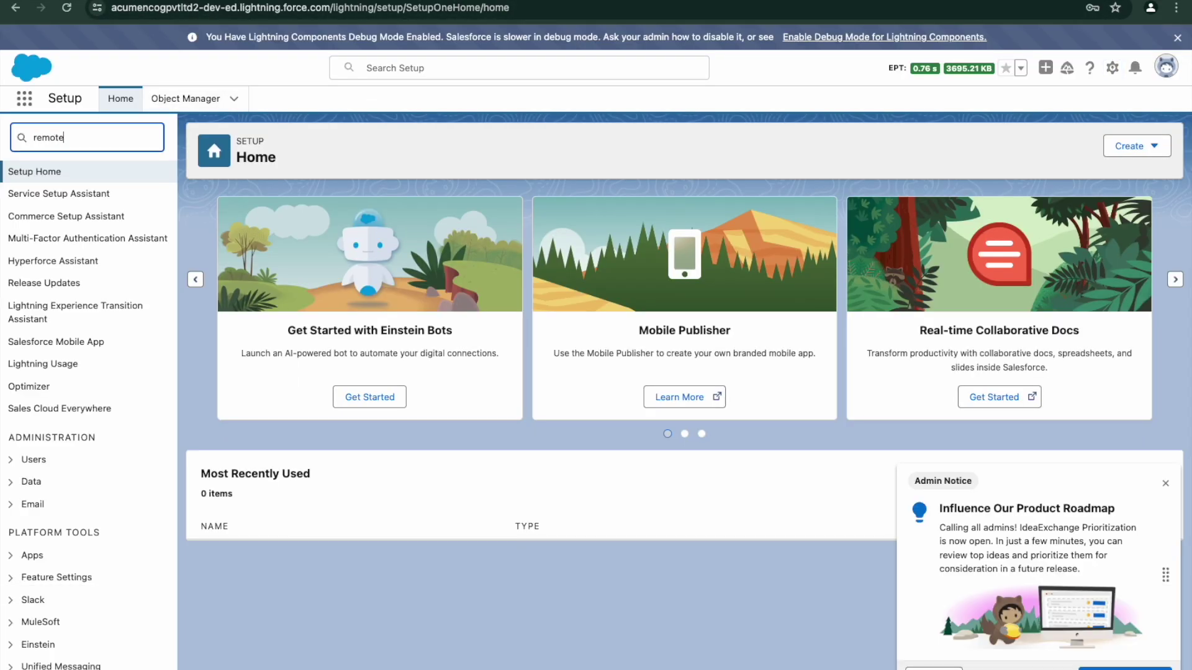
type(" site")
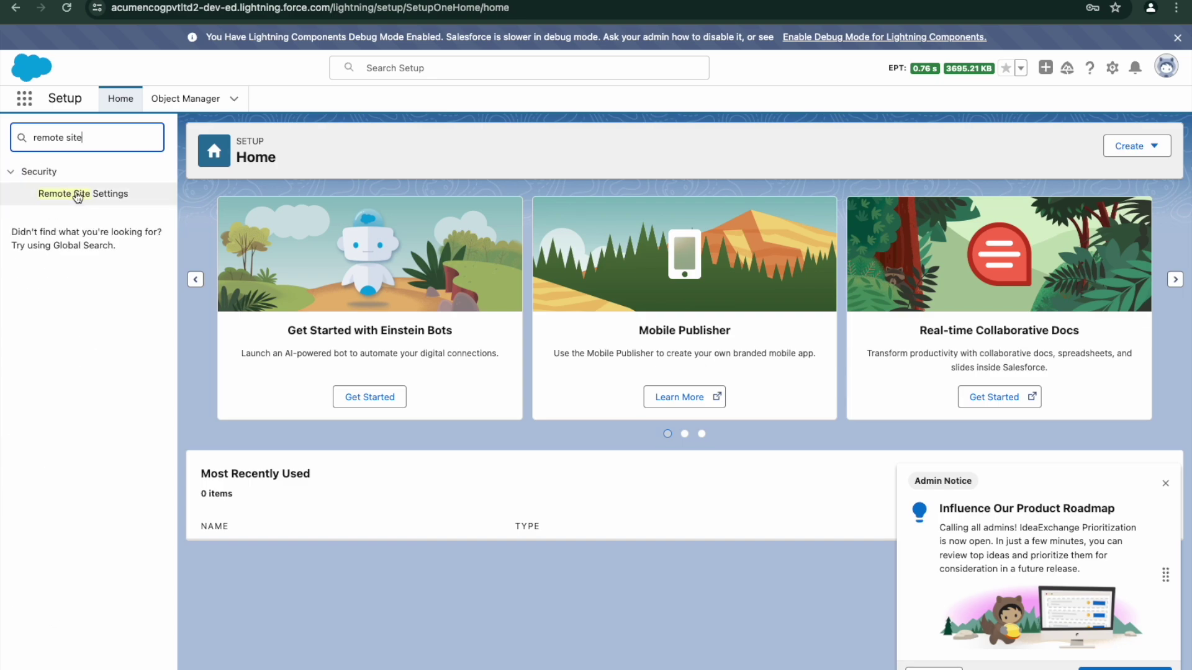
left_click(82, 197)
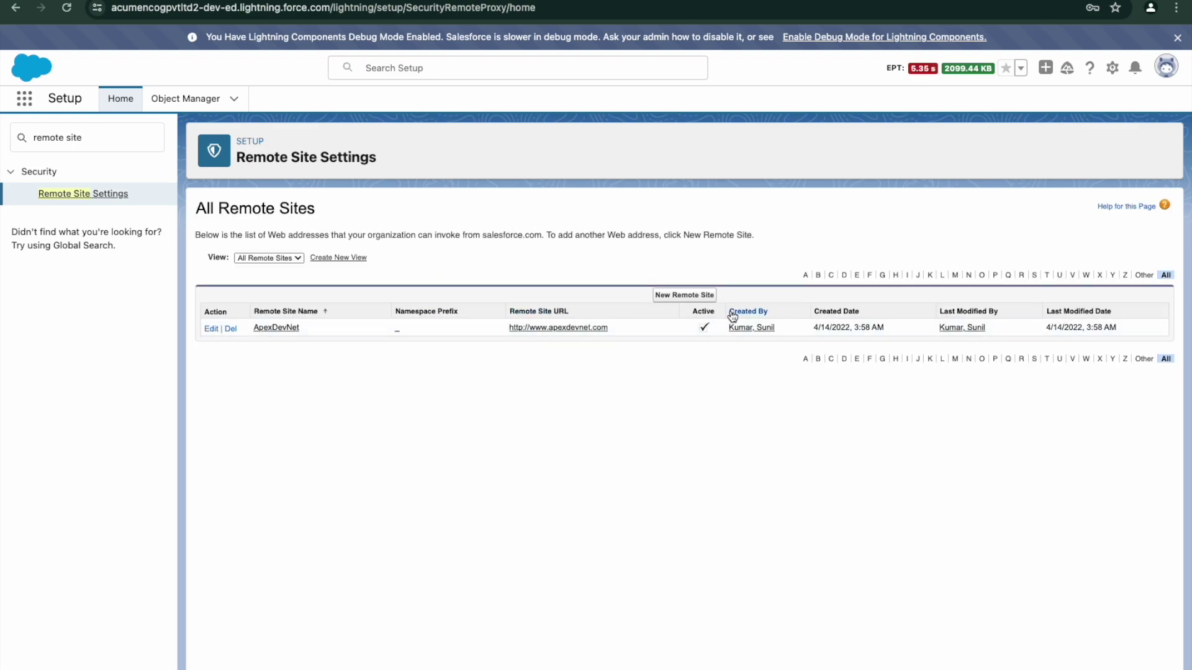
left_click(705, 298)
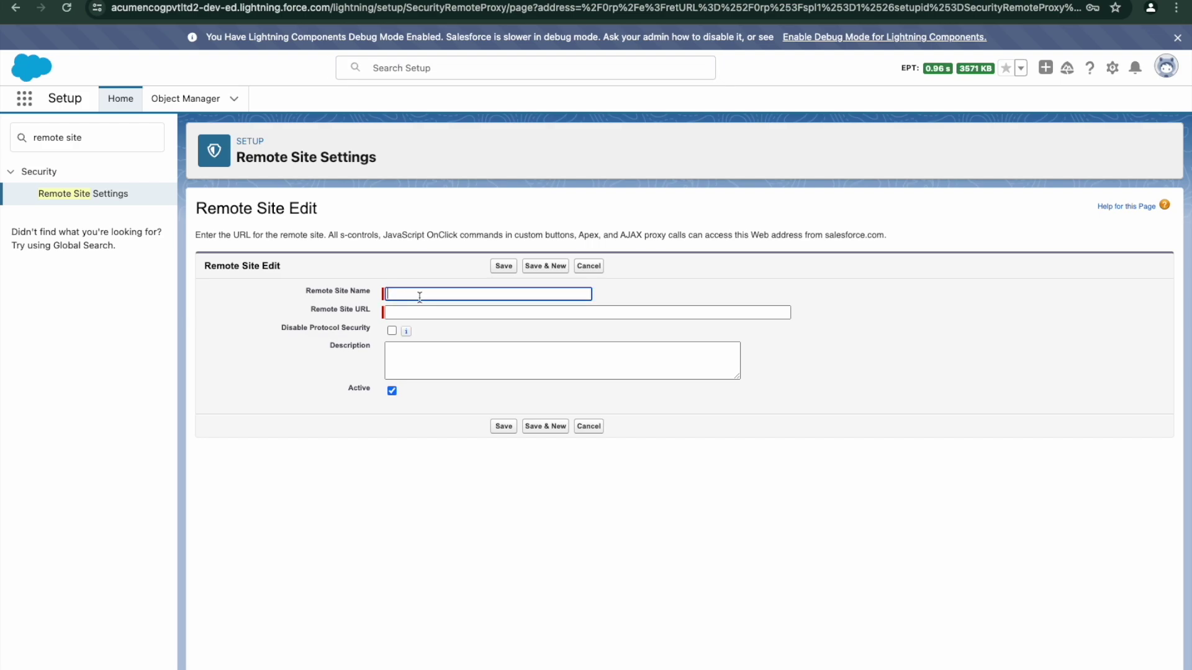
type("ipify")
key("Tab")
type("https://api.ipify.org")
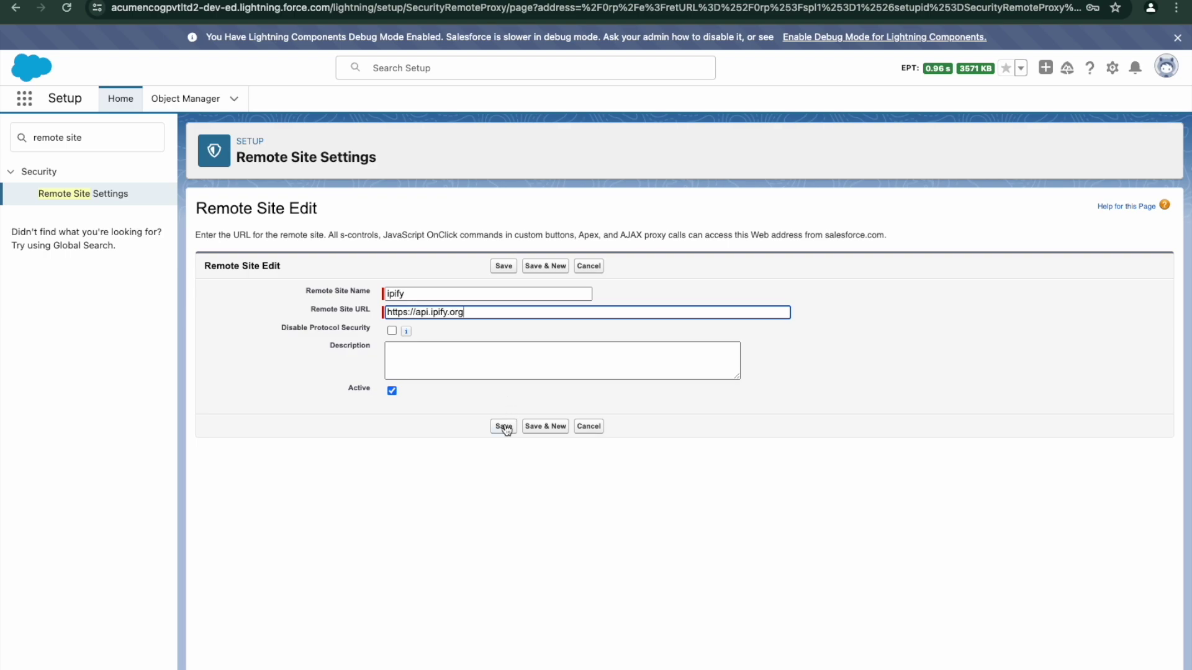
left_click(504, 427)
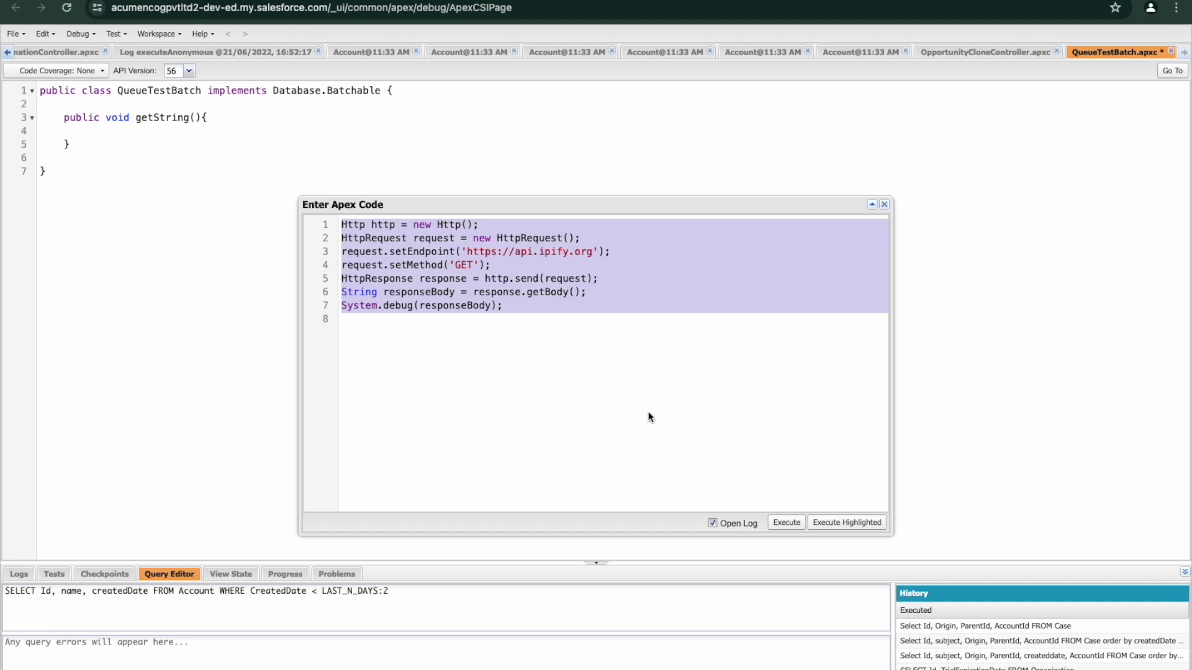
- Run the callout, mark the responseBody row with 104.161.174.8 and filter the log to Debug Only
left_click(786, 523)
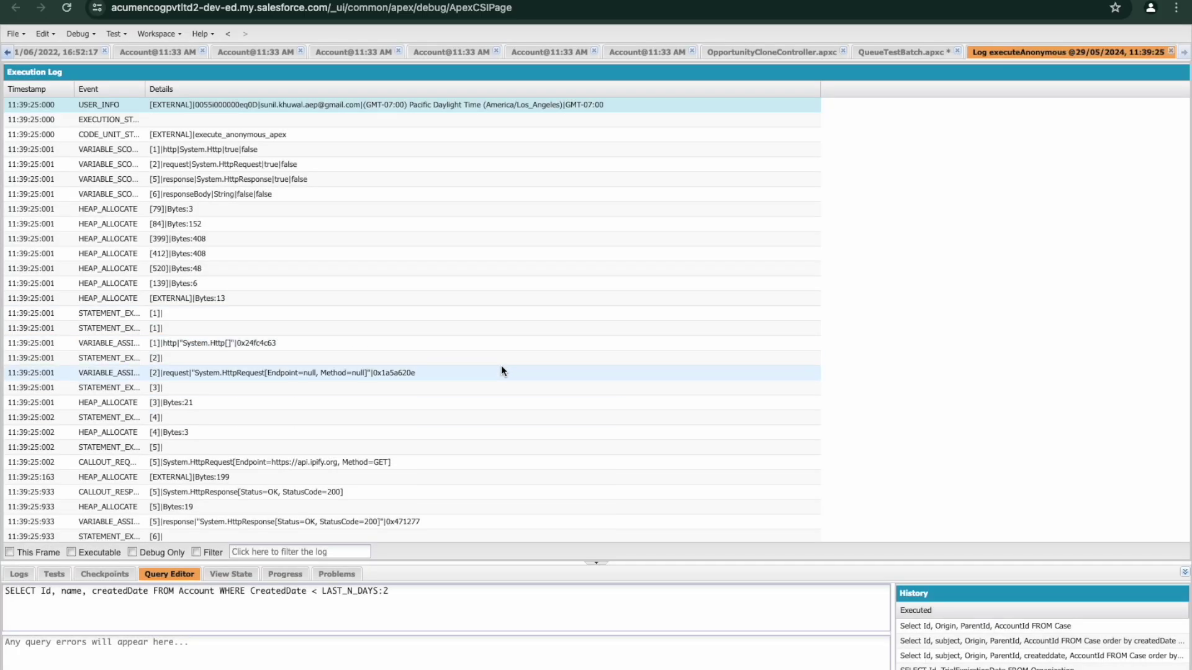
scroll(272, 448, "down", 1)
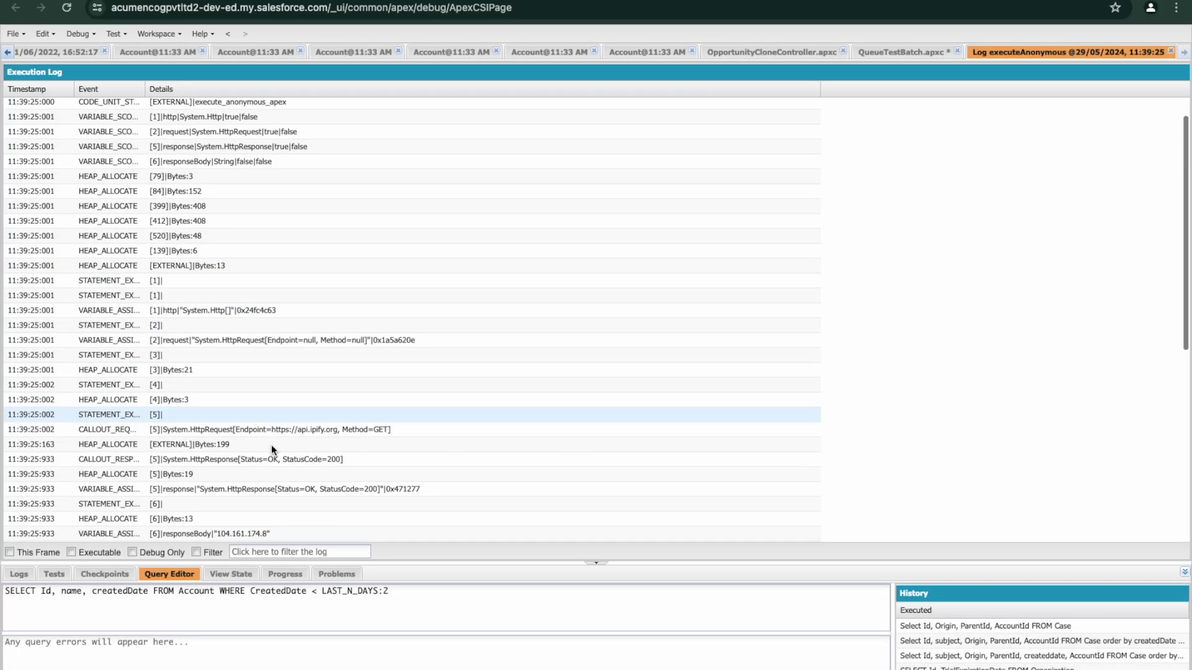
scroll(271, 447, "down", 1)
scroll(271, 448, "down", 1)
scroll(272, 448, "down", 1)
scroll(270, 448, "down", 1)
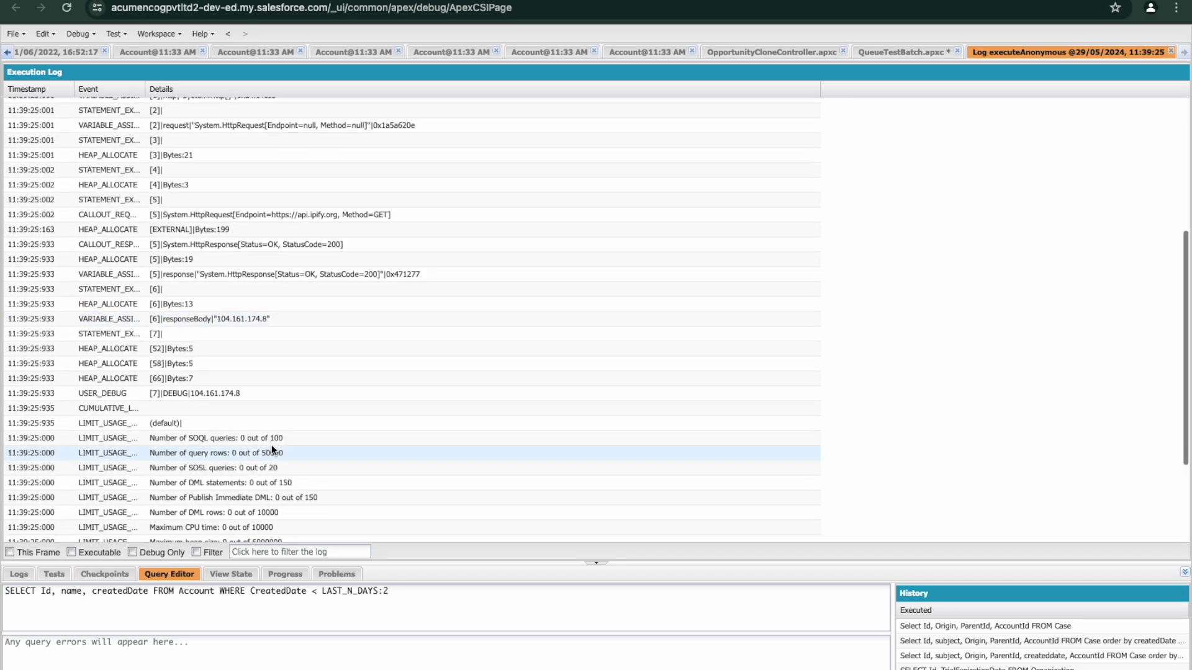
scroll(272, 448, "down", 1)
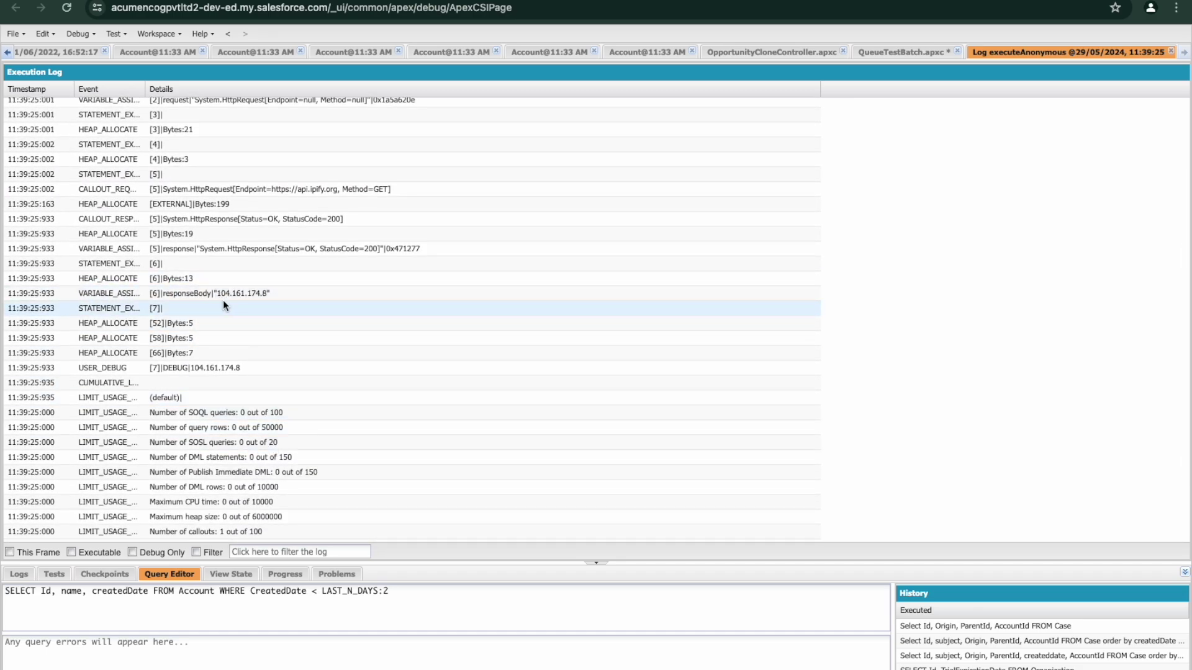
left_click(240, 294)
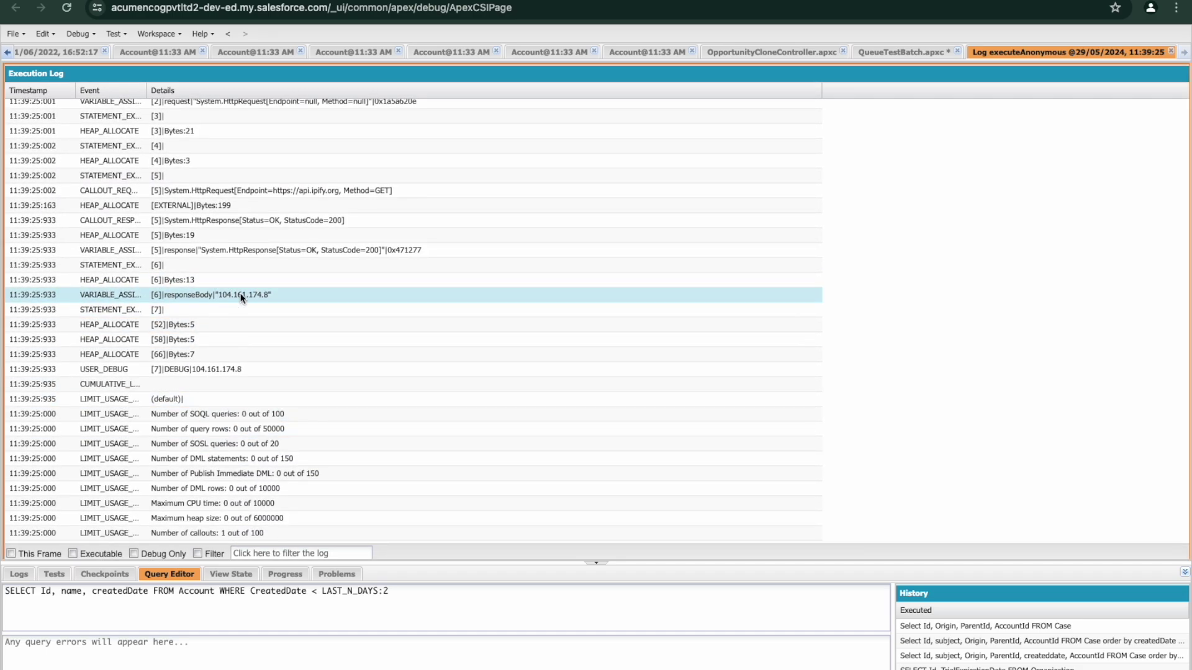
scroll(255, 463, "down", 2)
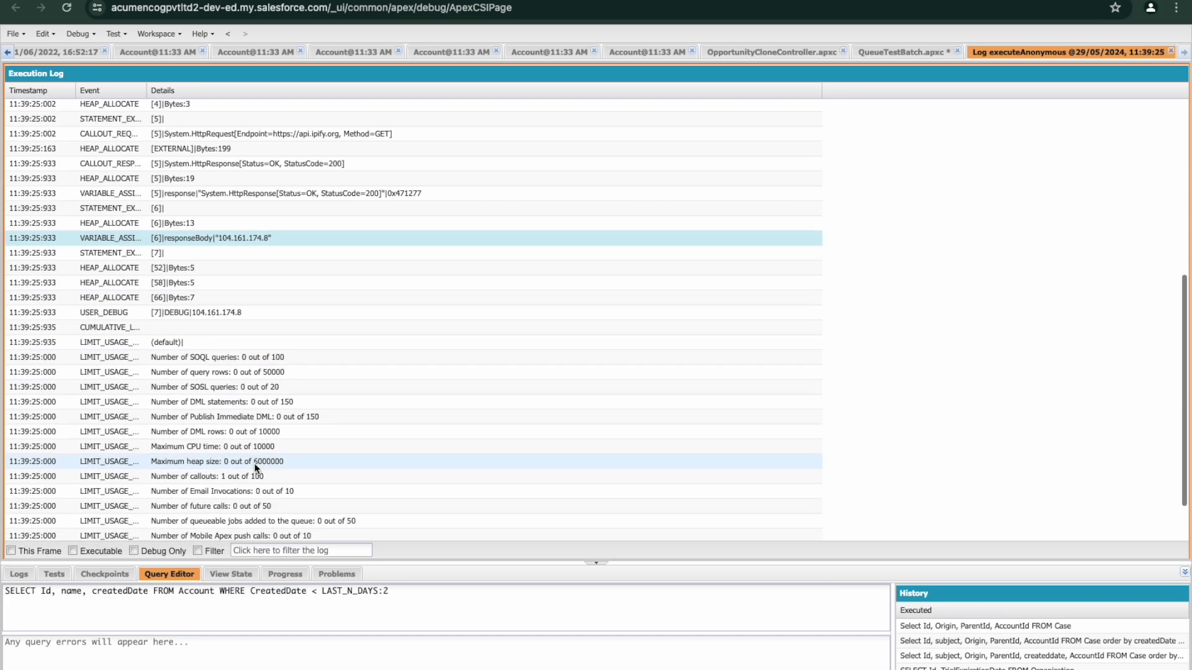
left_click(133, 553)
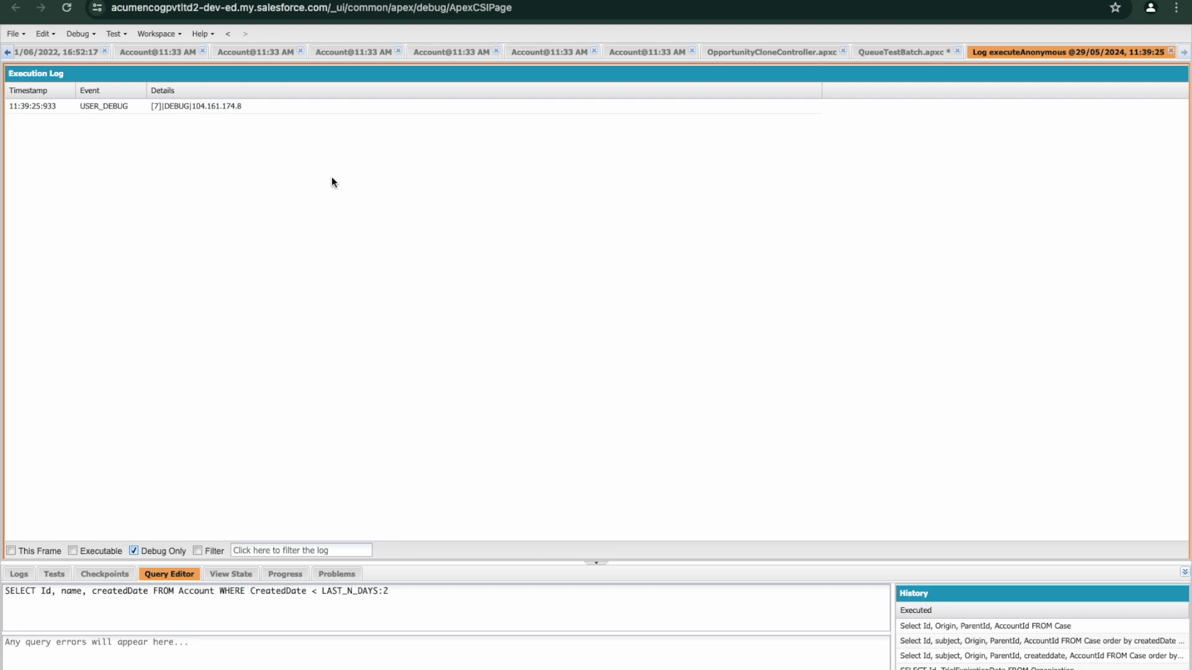
key("ctrl+e")
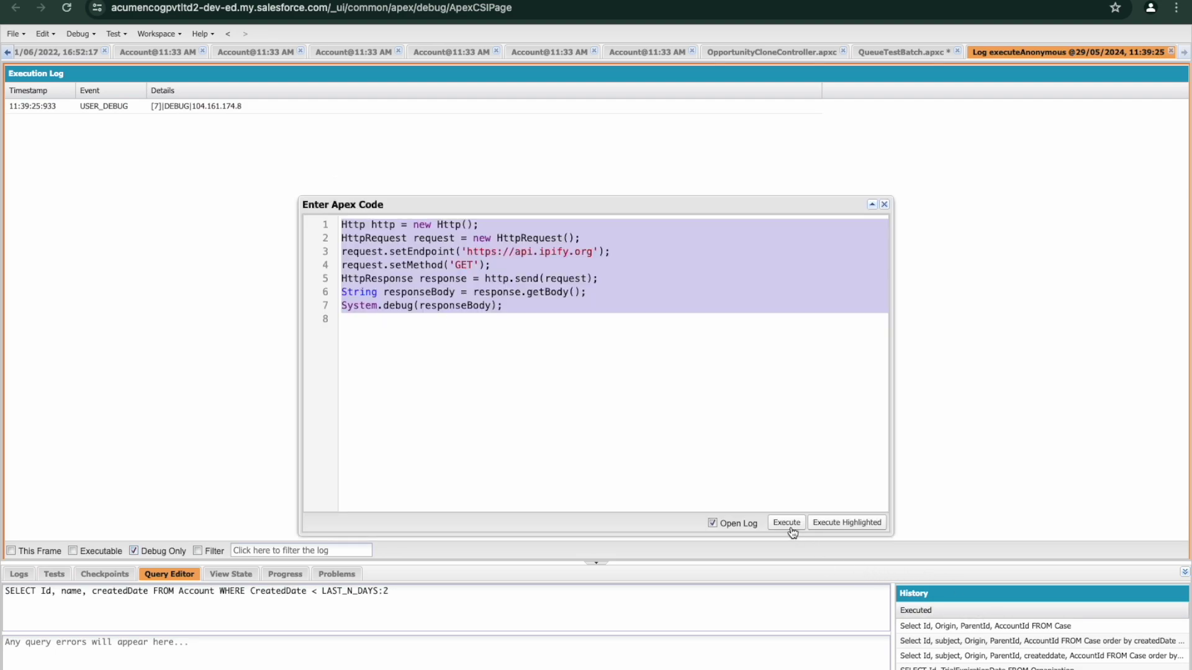
- Run the callout again, filter the new log to Debug Only and compare the 11:39:25 and 11:39:52 logs
left_click(788, 525)
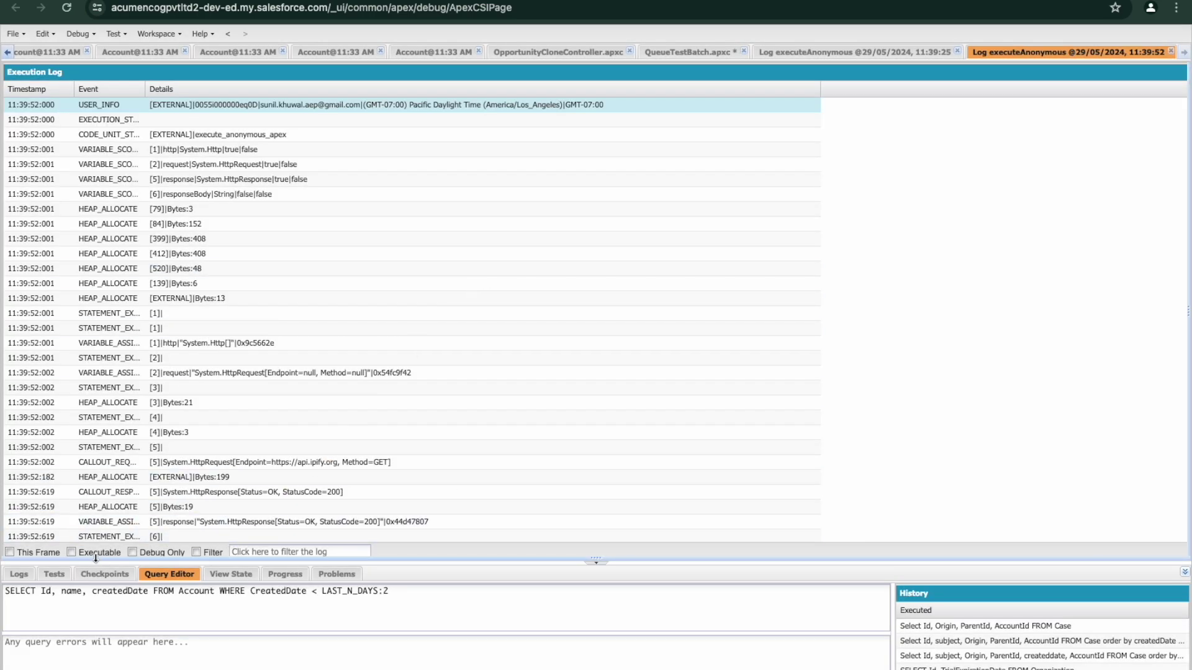
left_click(132, 553)
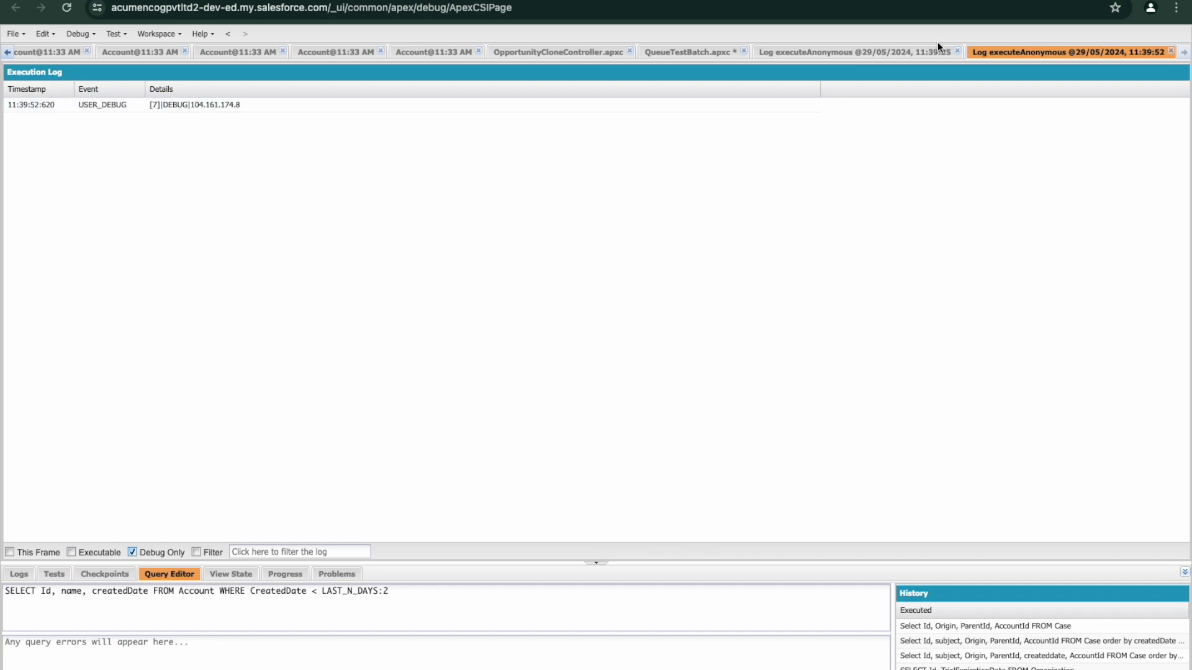
left_click(867, 55)
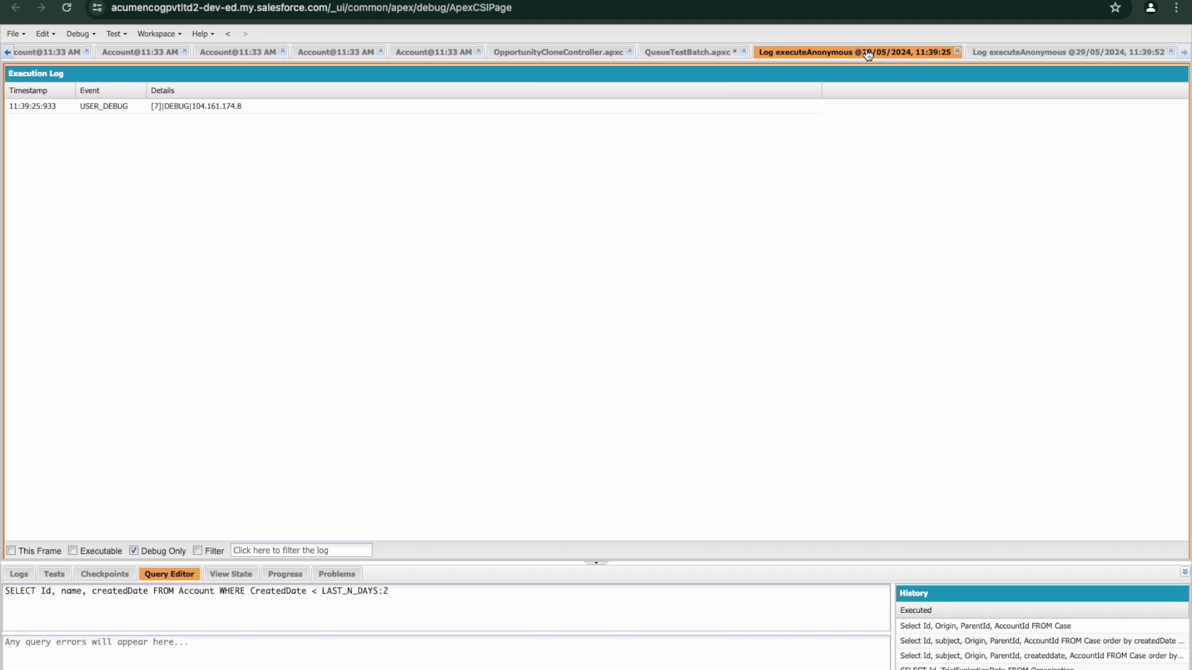
left_click(985, 55)
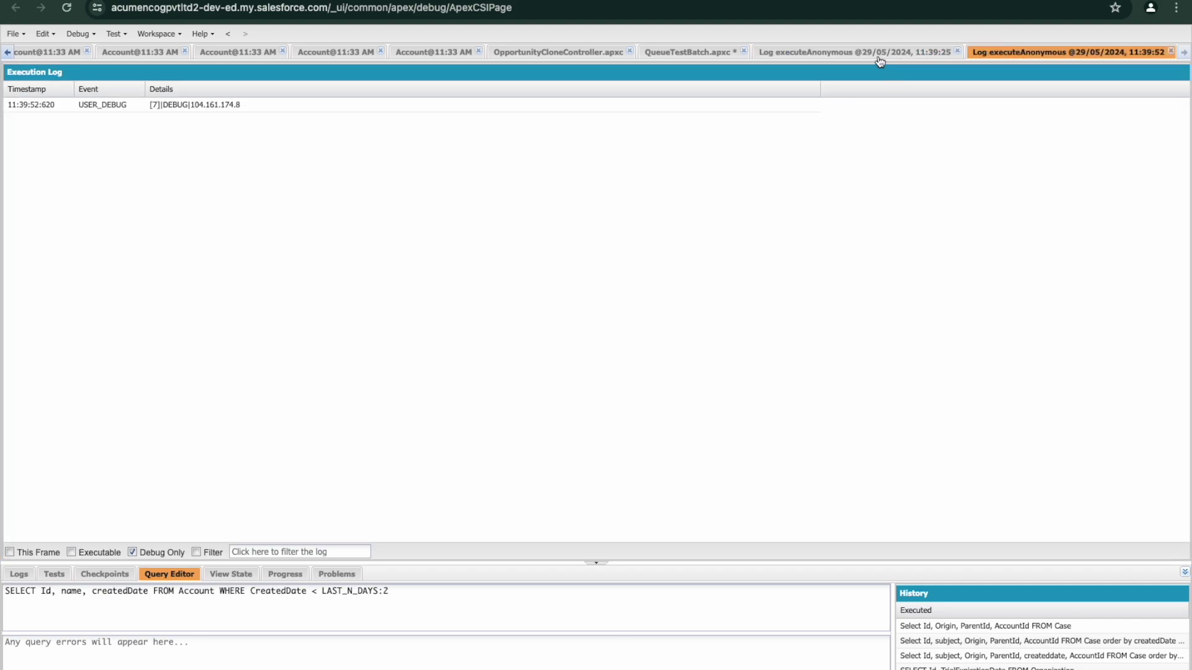